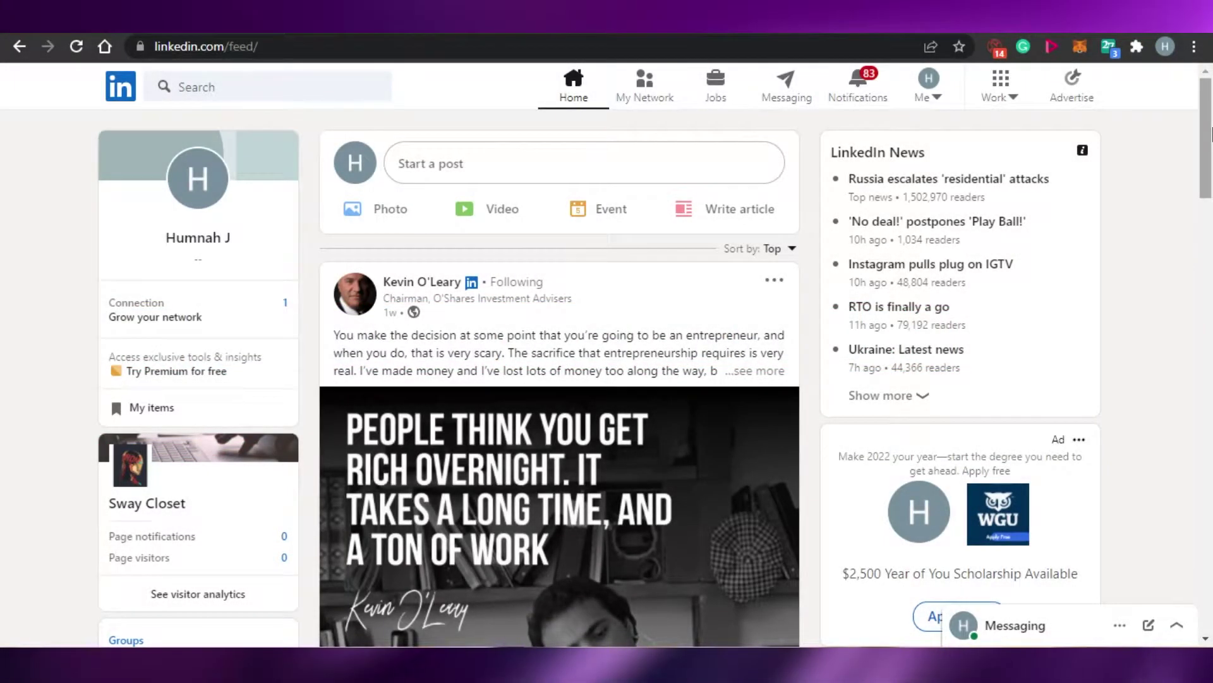
- Open the Find Leads premium offer from the Work menu's other LinkedIn products
mouse_move(1210, 126)
left_mouse_down()
mouse_move(1212, 506)
mouse_move(1212, 146)
left_mouse_up()
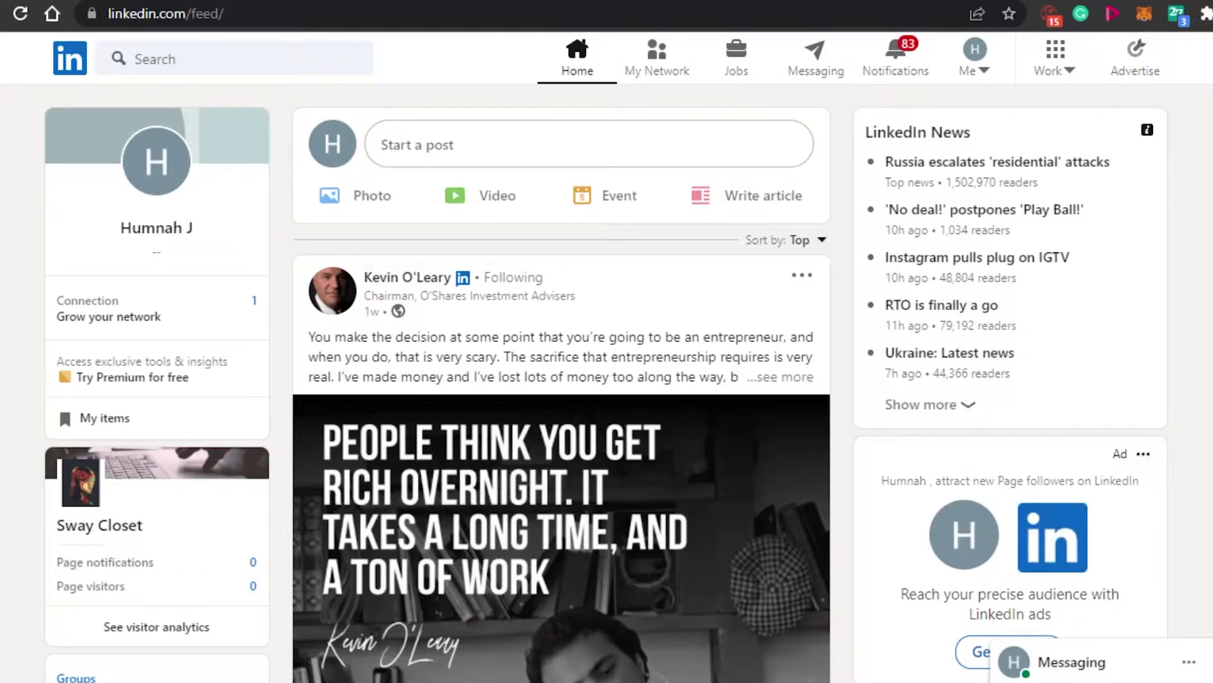
scroll(562, 379, "down", 10)
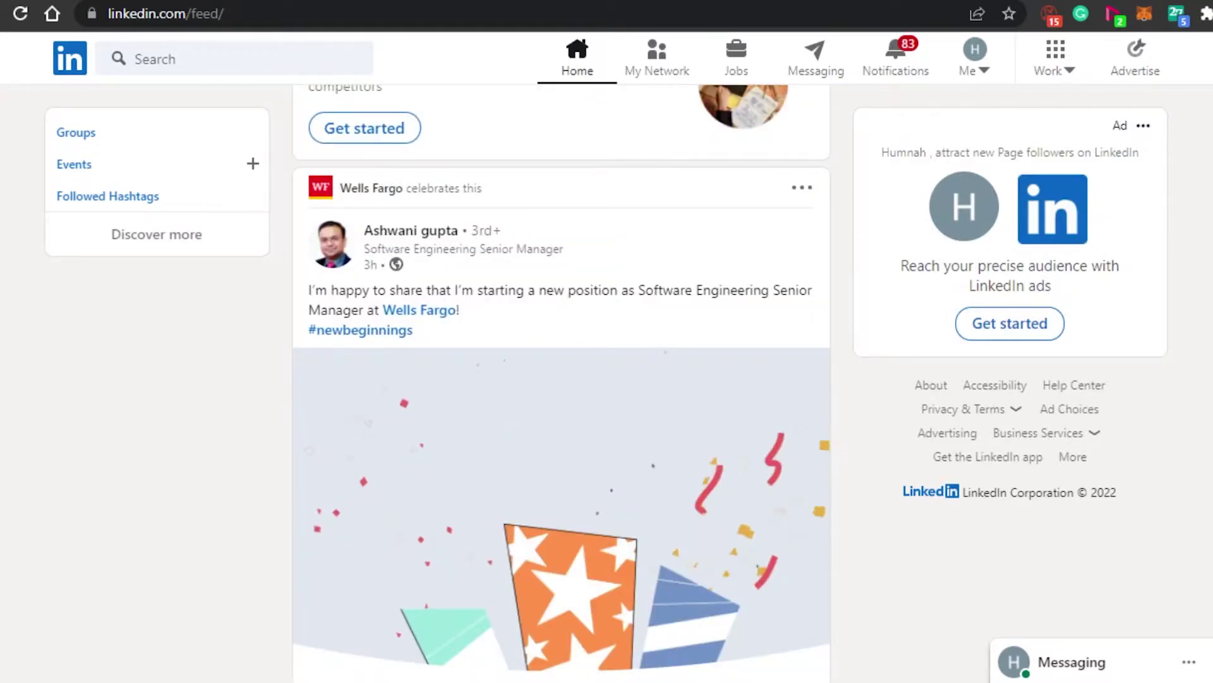
scroll(561, 380, "down", 10)
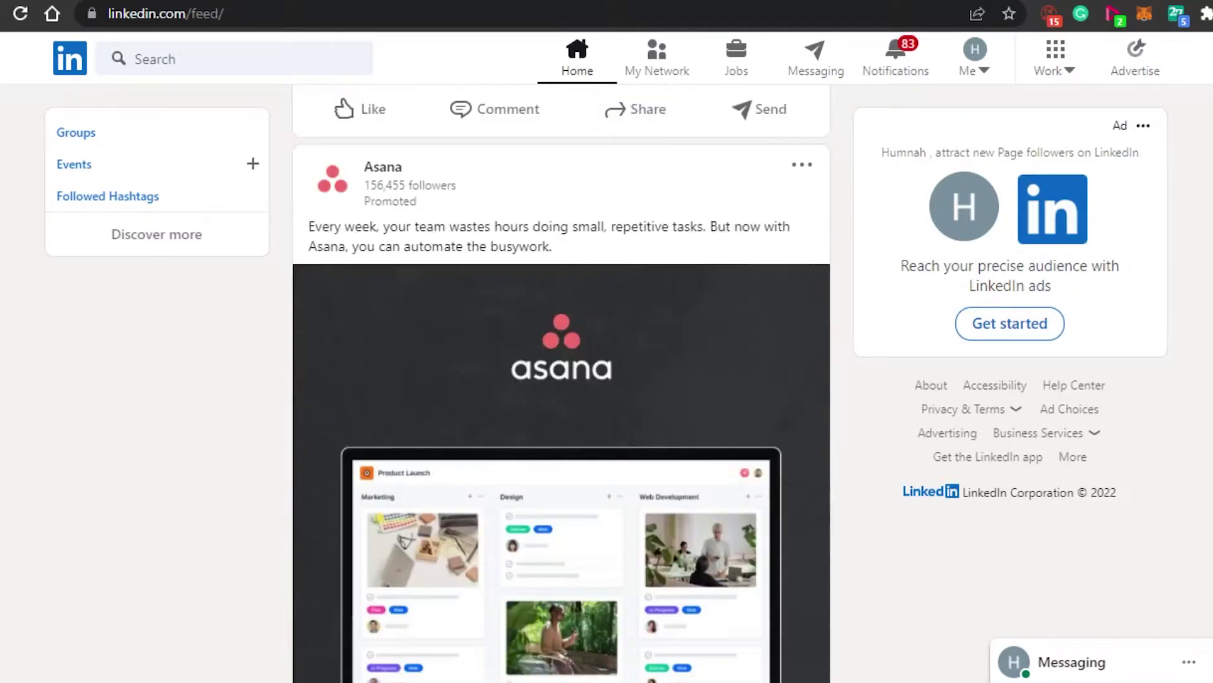
scroll(561, 383, "up", 5)
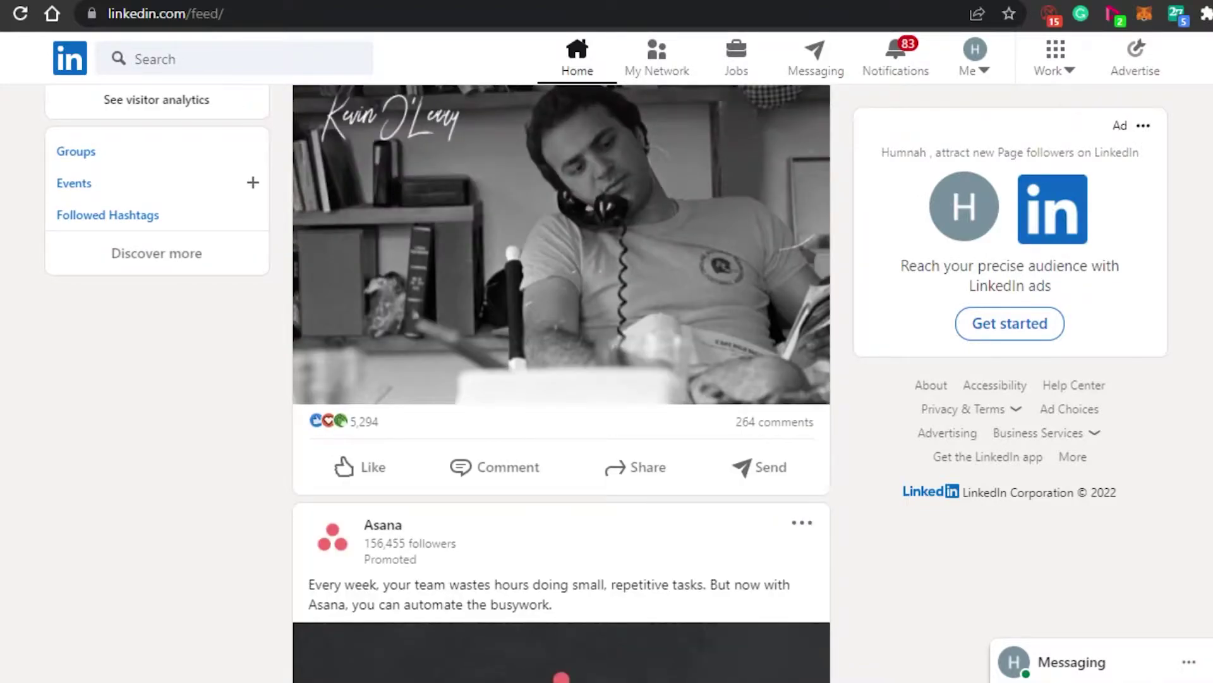
scroll(561, 379, "up", 6)
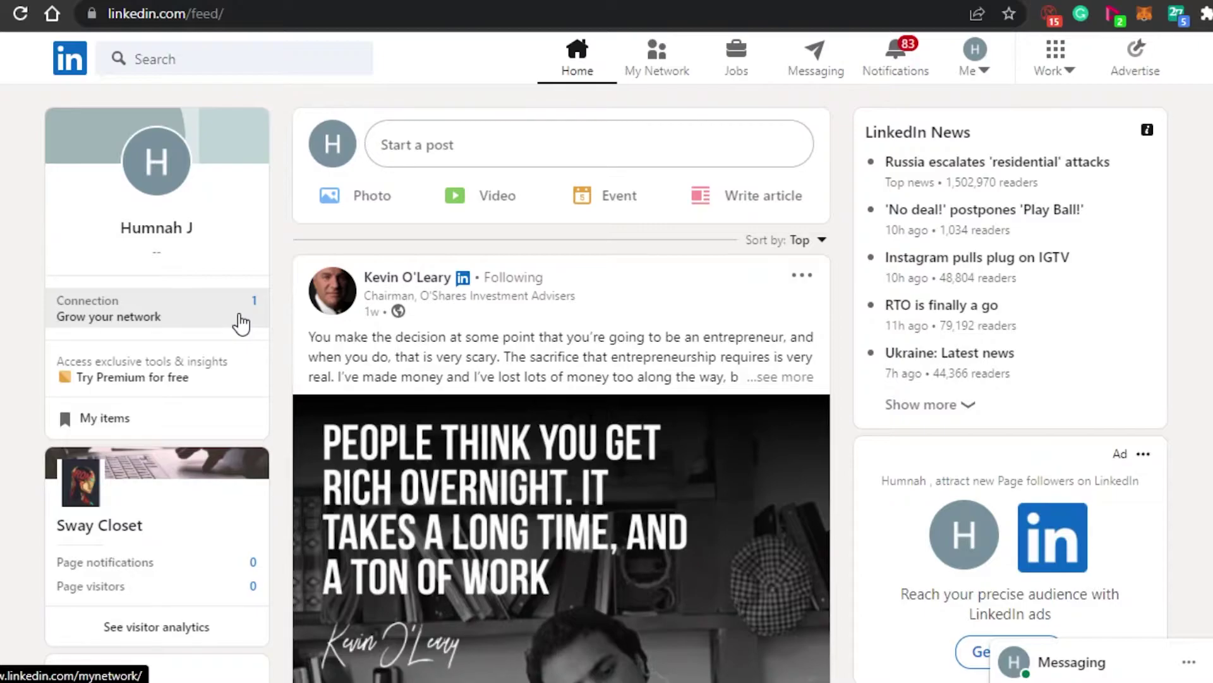
scroll(562, 383, "down", 10)
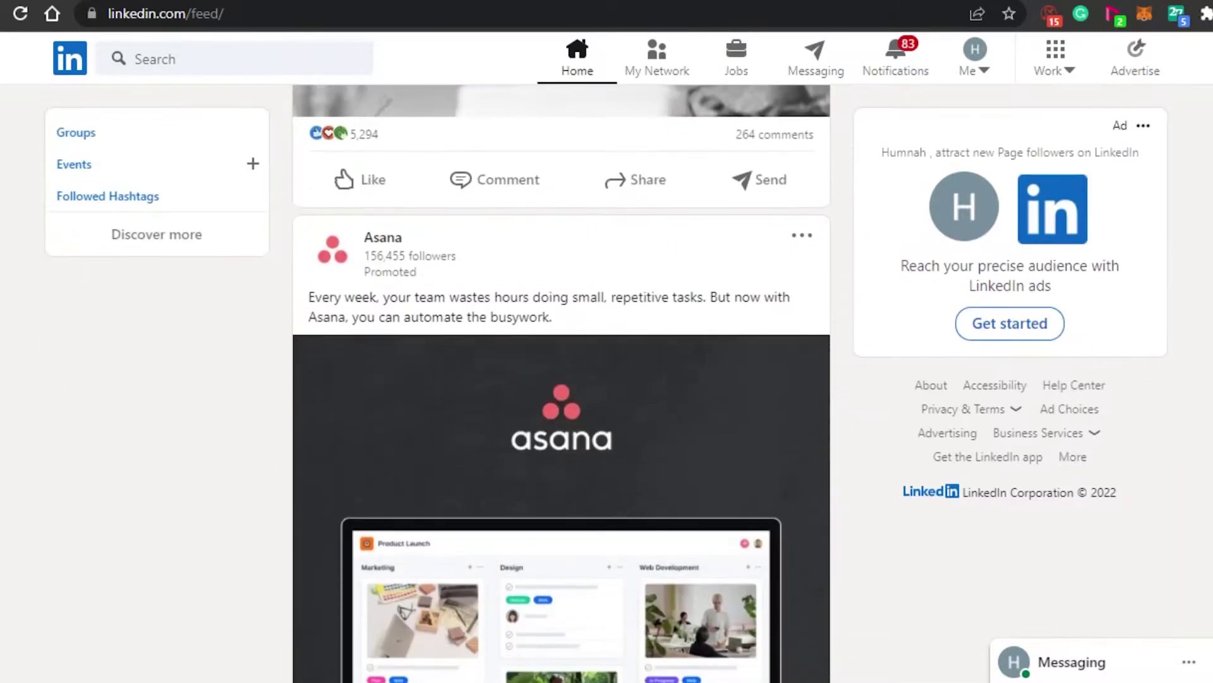
scroll(561, 383, "down", 15)
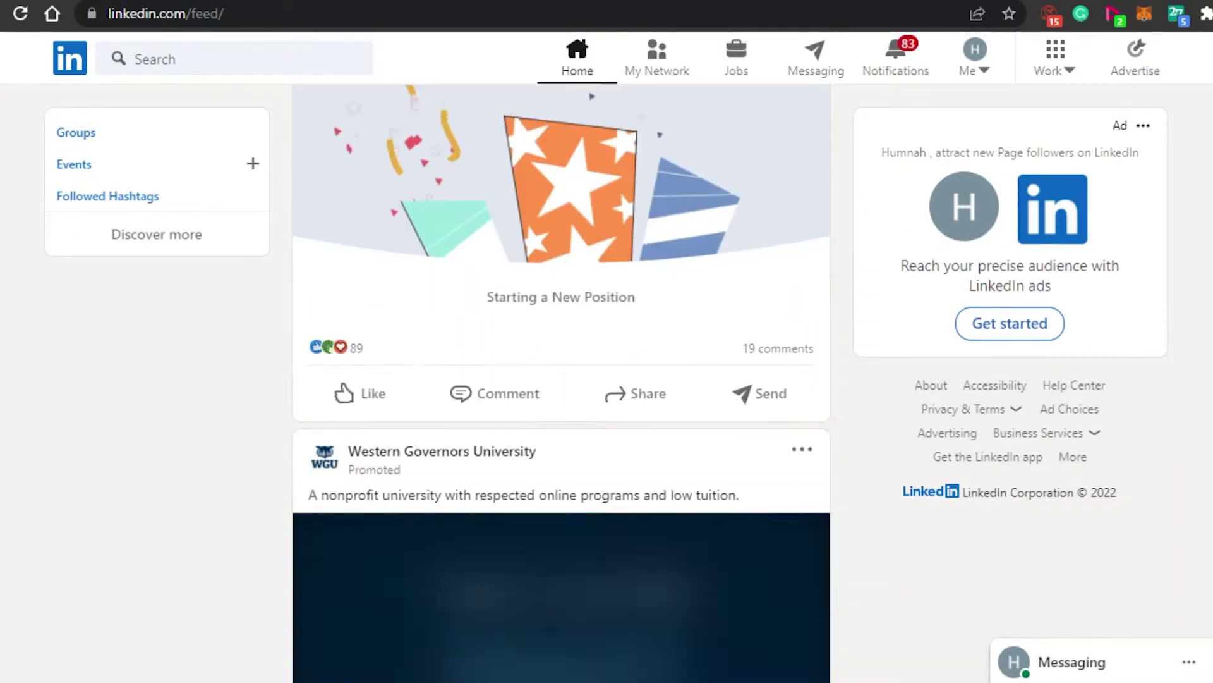
scroll(561, 383, "down", 10)
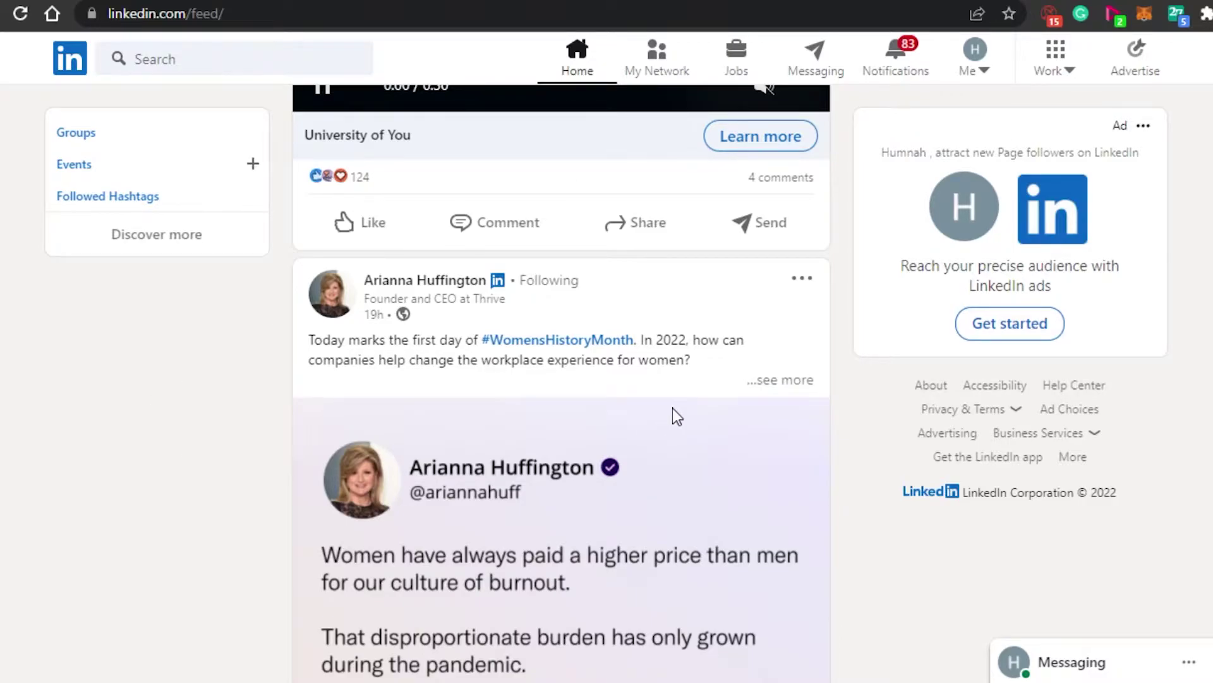
scroll(672, 408, "up", 10)
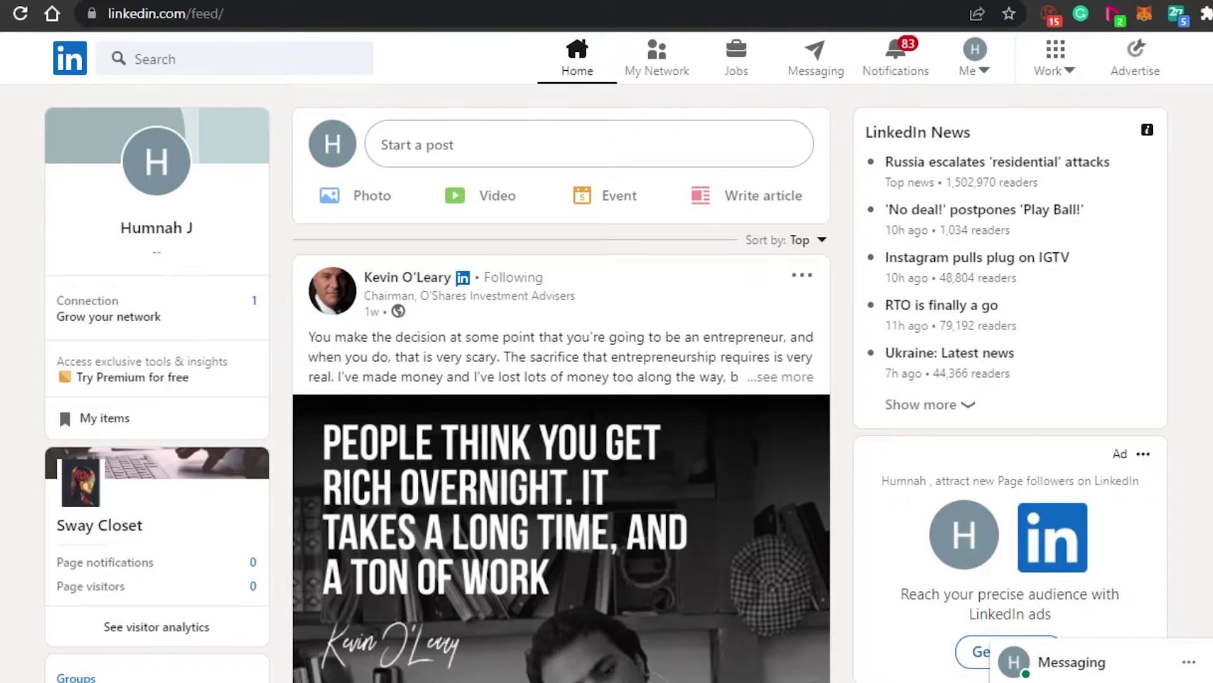
scroll(615, 176, "down", 15)
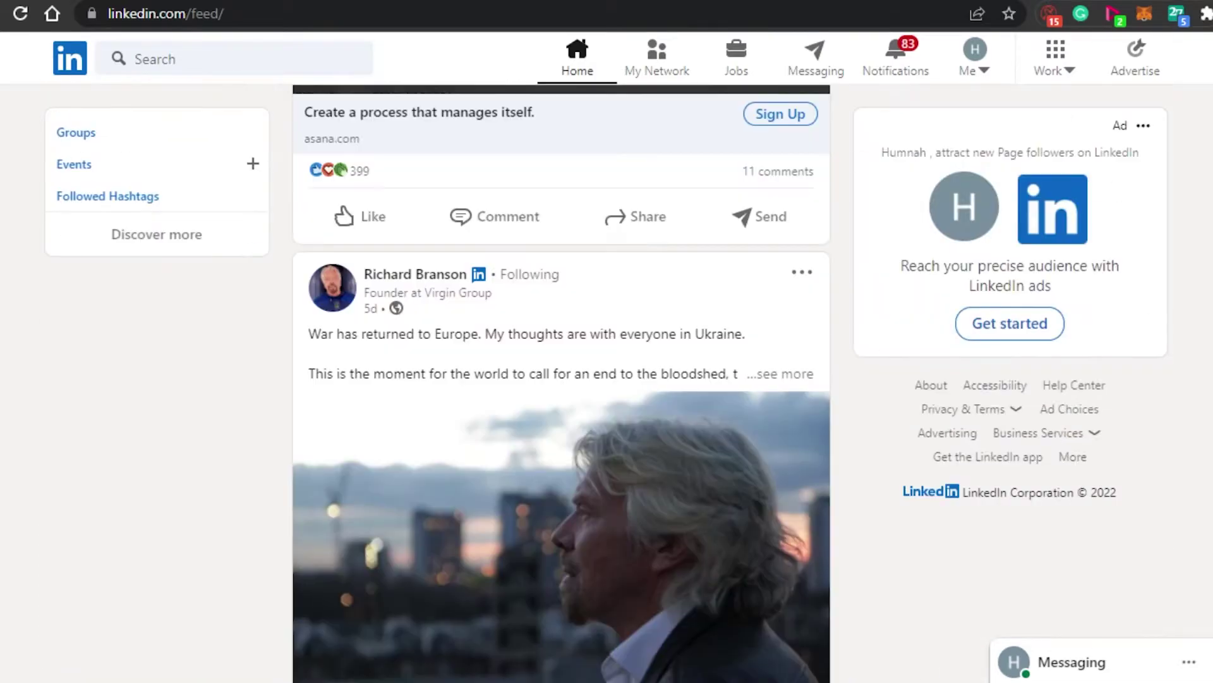
scroll(561, 383, "up", 12)
scroll(561, 383, "up", 2)
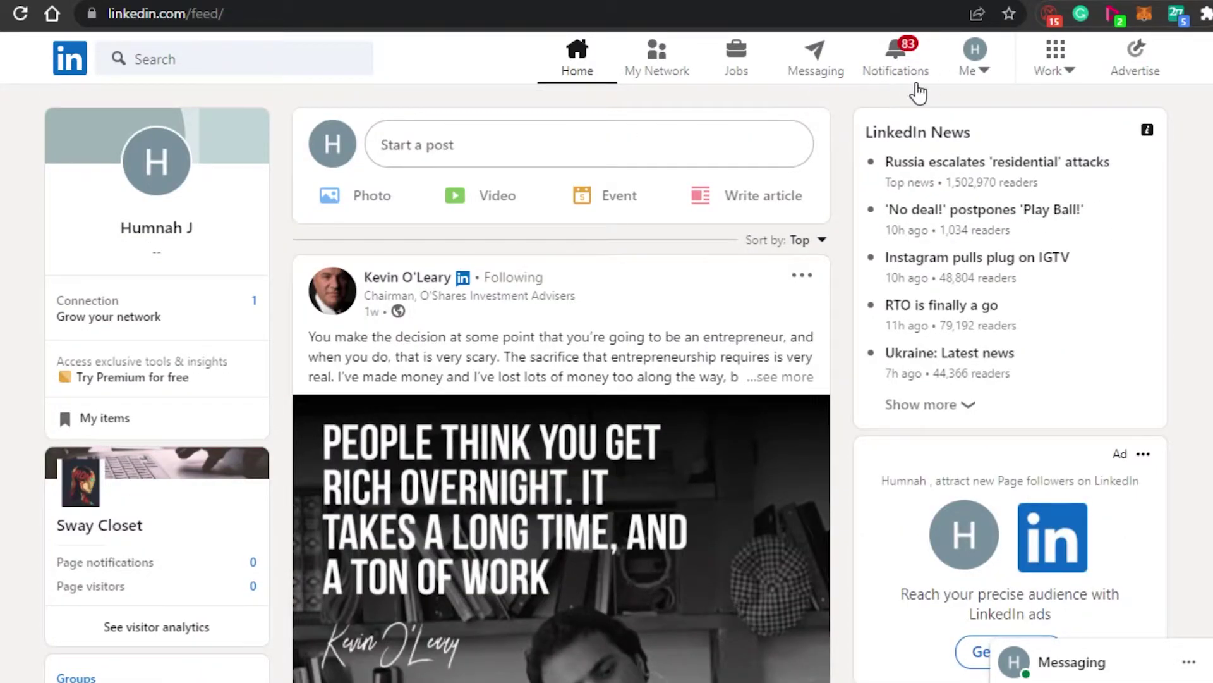
left_click(1055, 53)
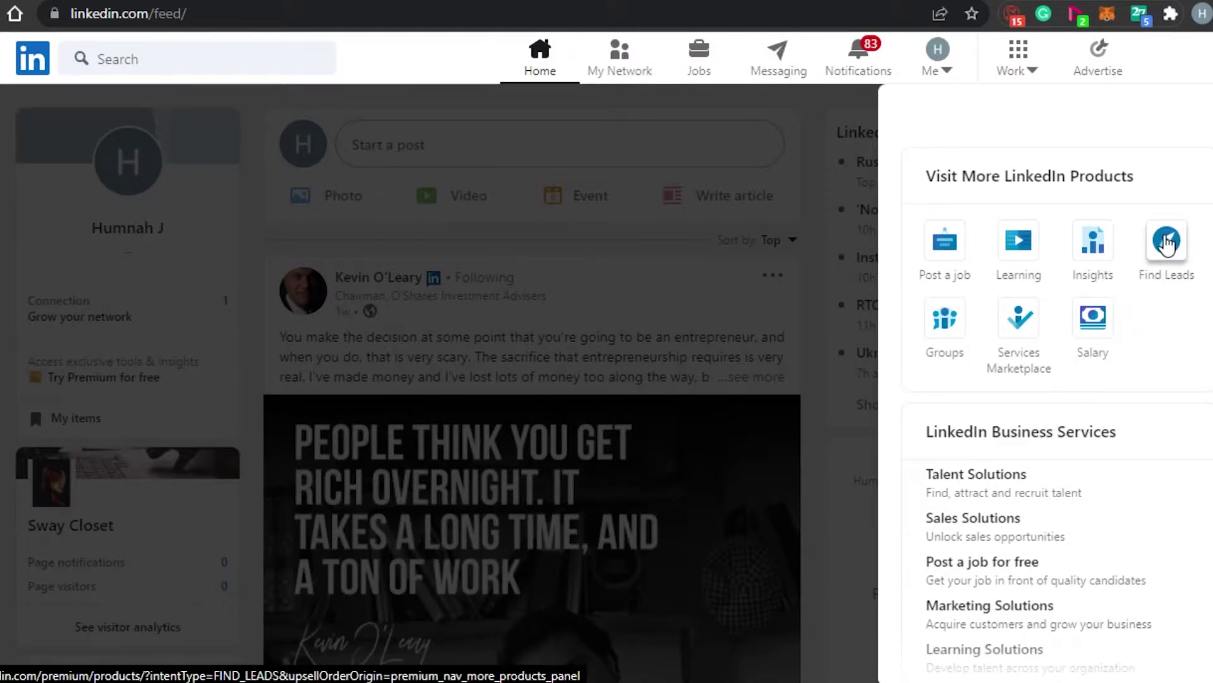
left_click(1167, 242)
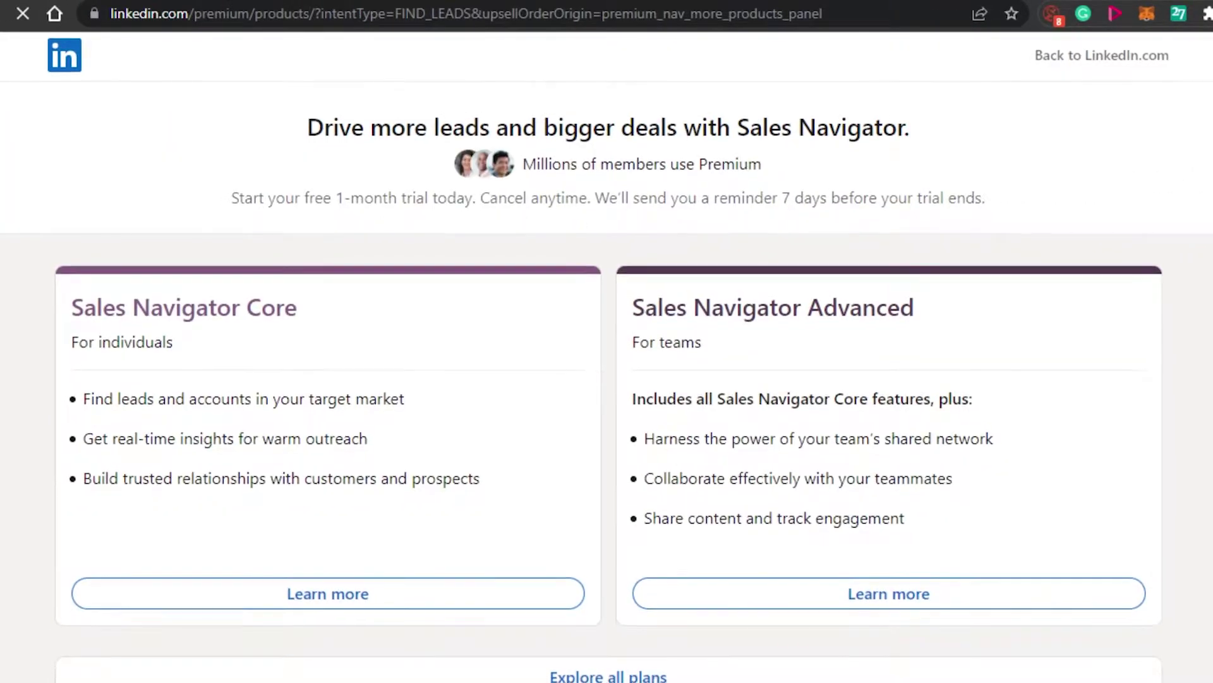
scroll(607, 354, "down", 1)
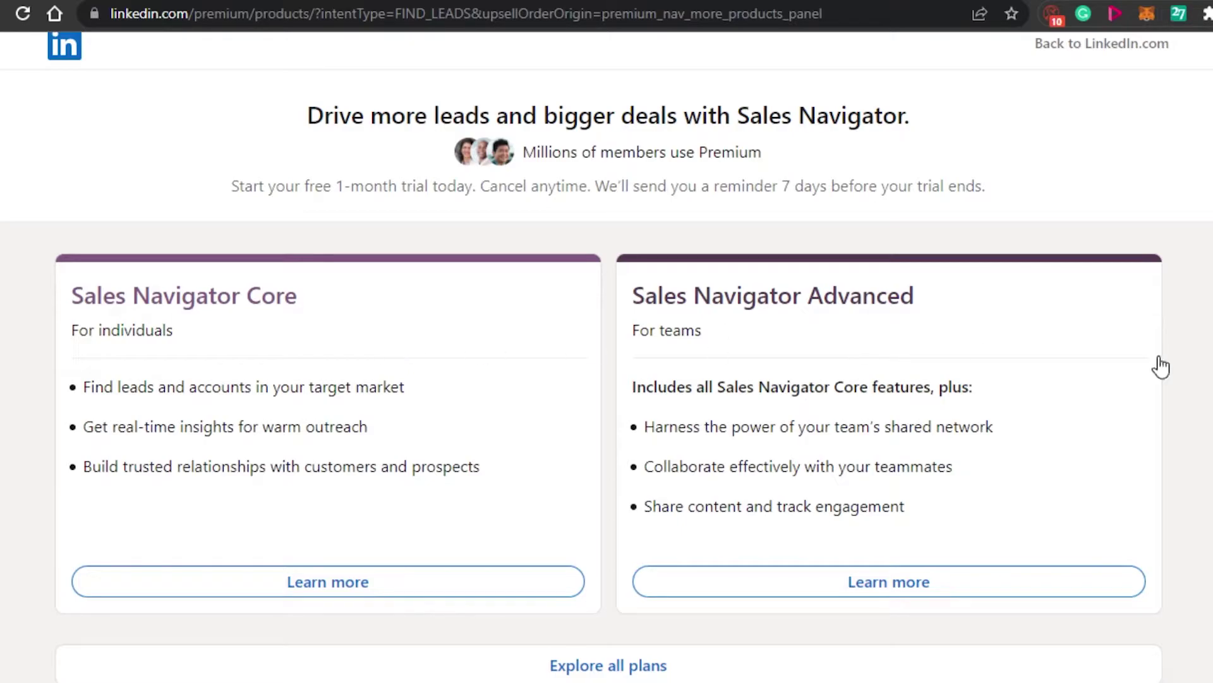
scroll(534, 608, "down", 1)
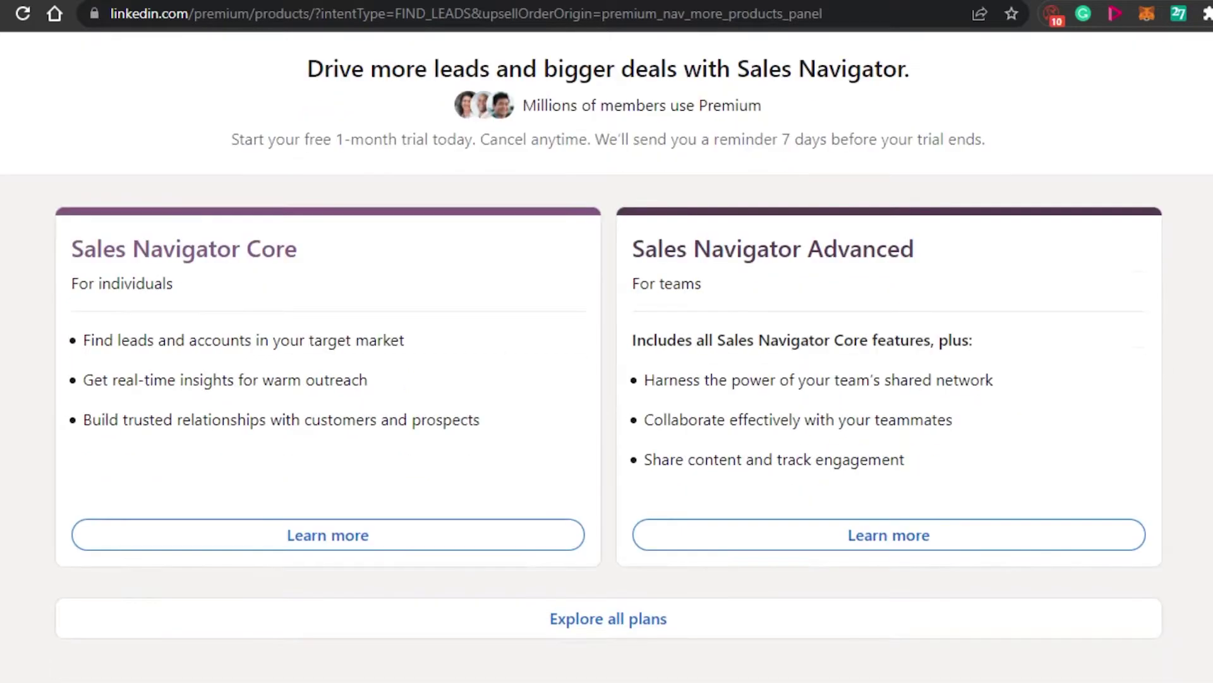
- Compare the Premium plans, review Sales Navigator Core details, and start its free trial
left_click(572, 616)
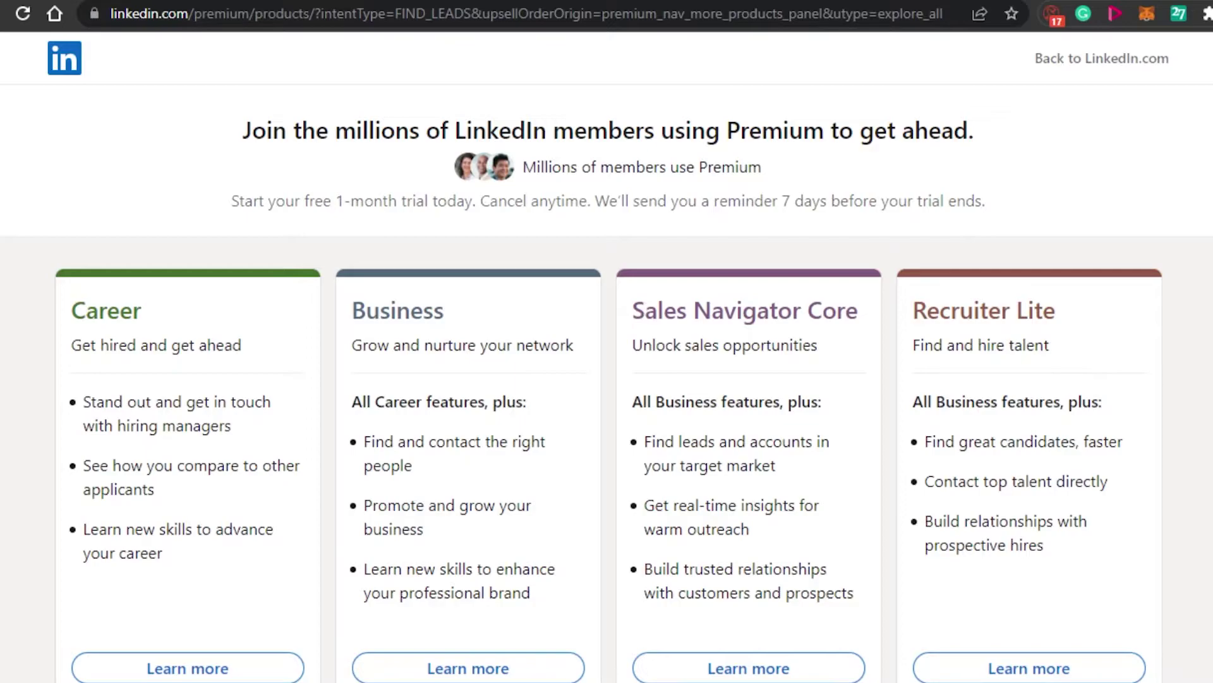
scroll(713, 236, "down", 1)
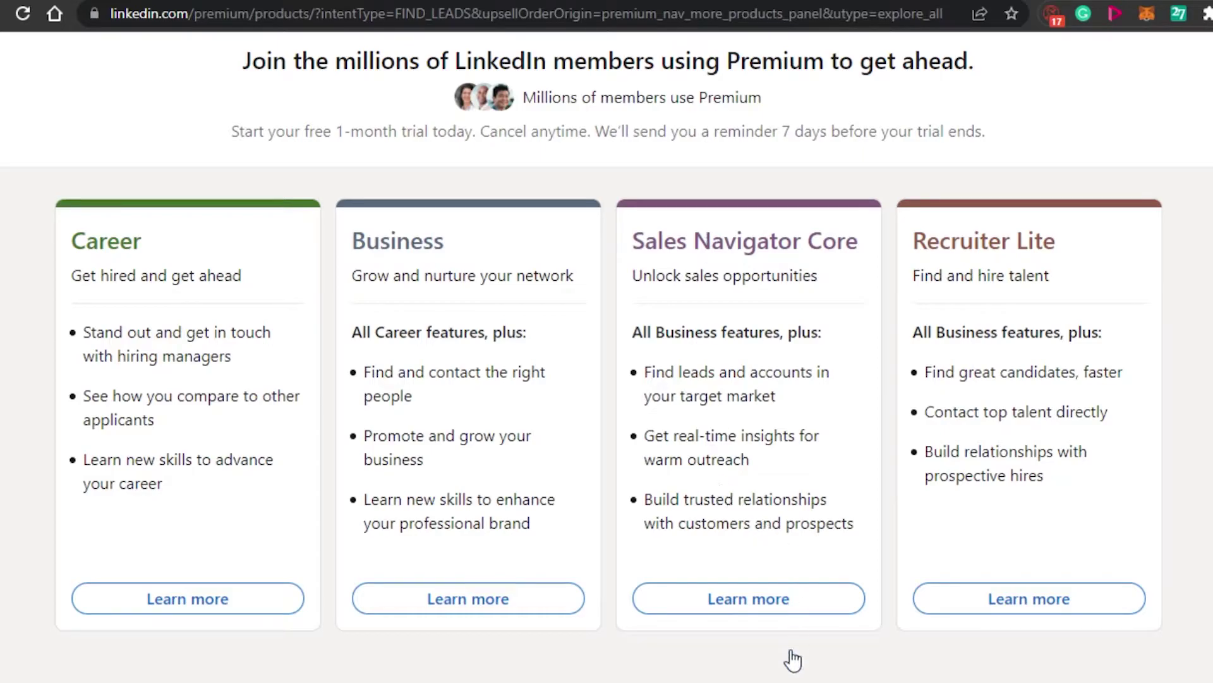
left_click(775, 601)
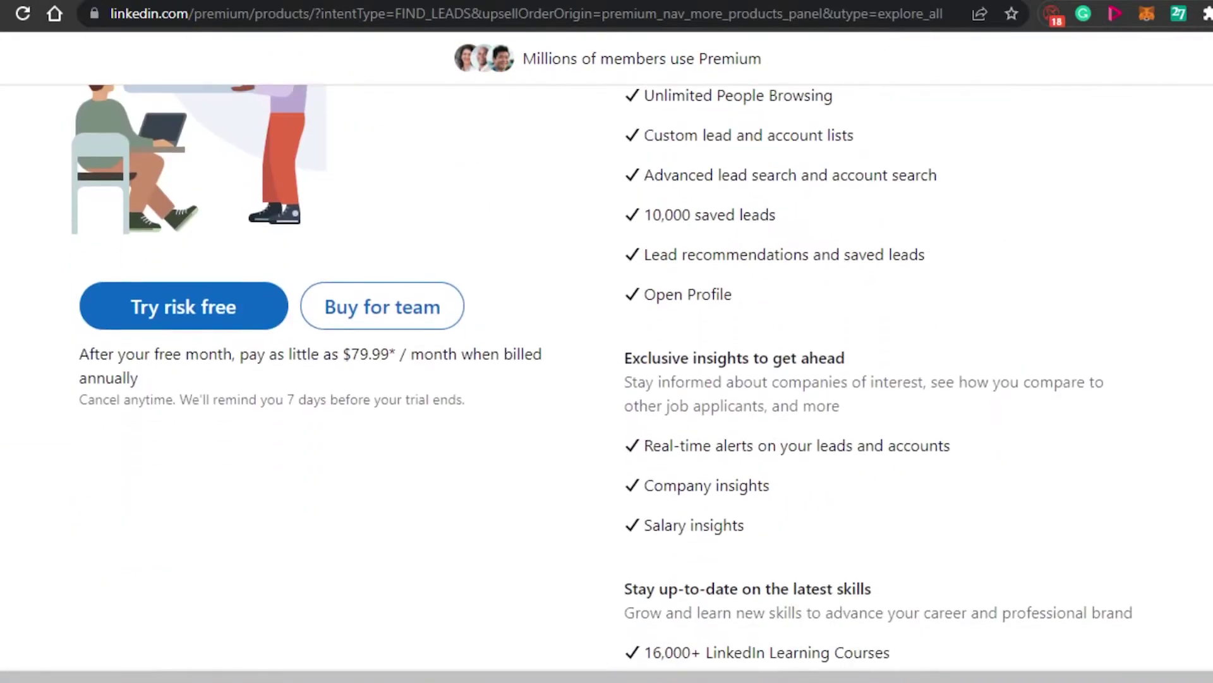
scroll(607, 379, "down", 3)
scroll(607, 380, "up", 10)
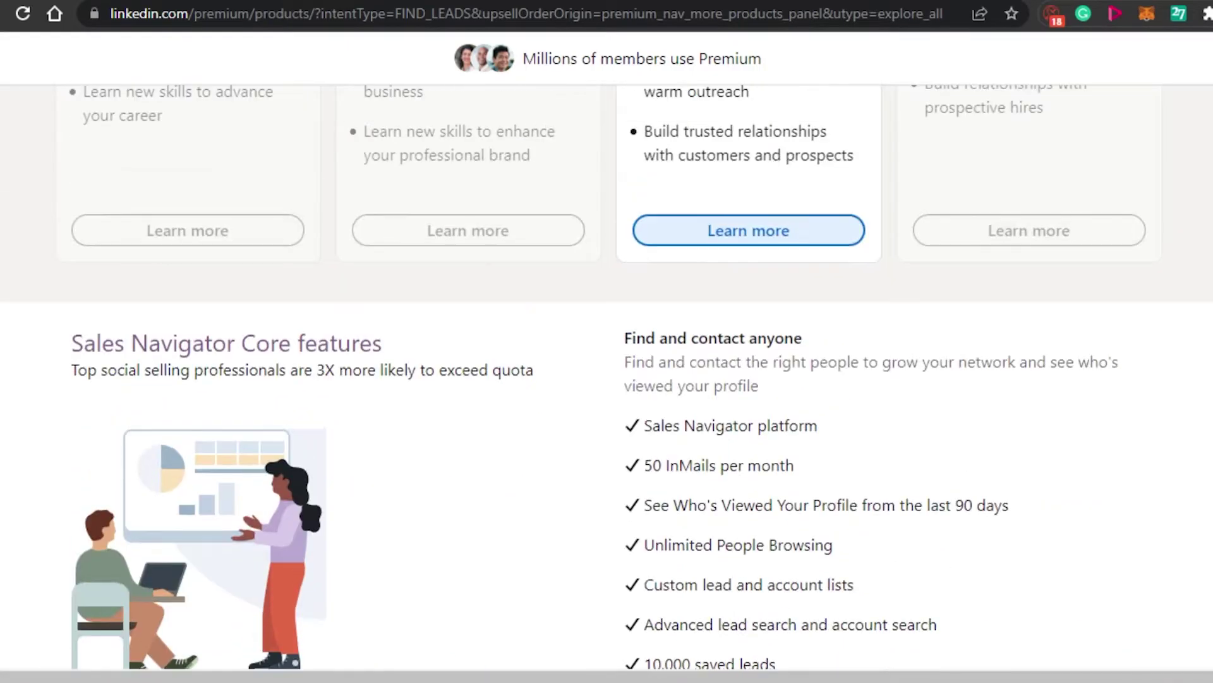
scroll(607, 379, "down", 8)
scroll(192, 368, "up", 3)
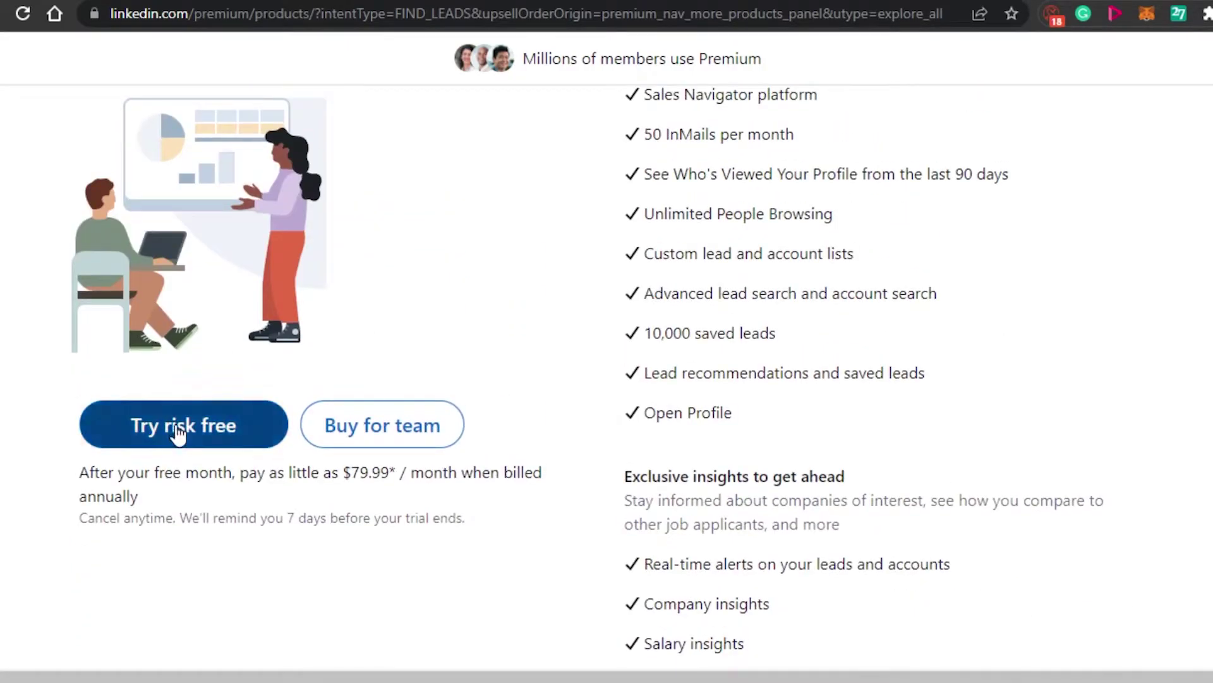
left_click(179, 433)
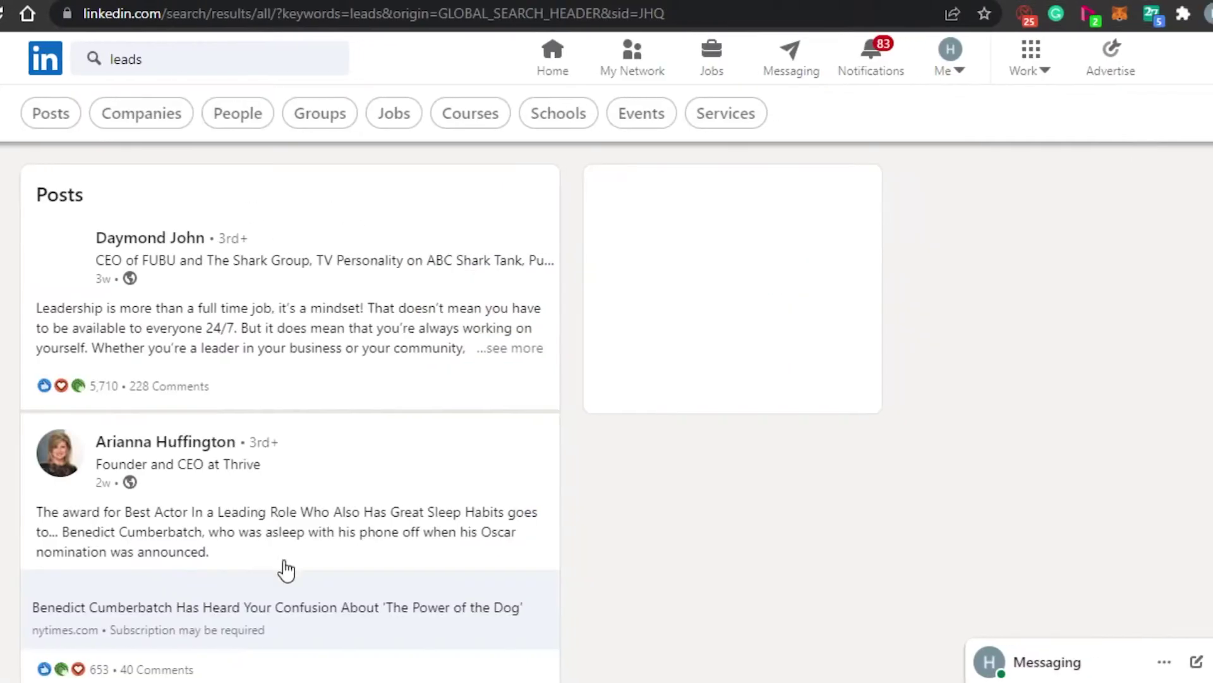
scroll(291, 411, "down", 10)
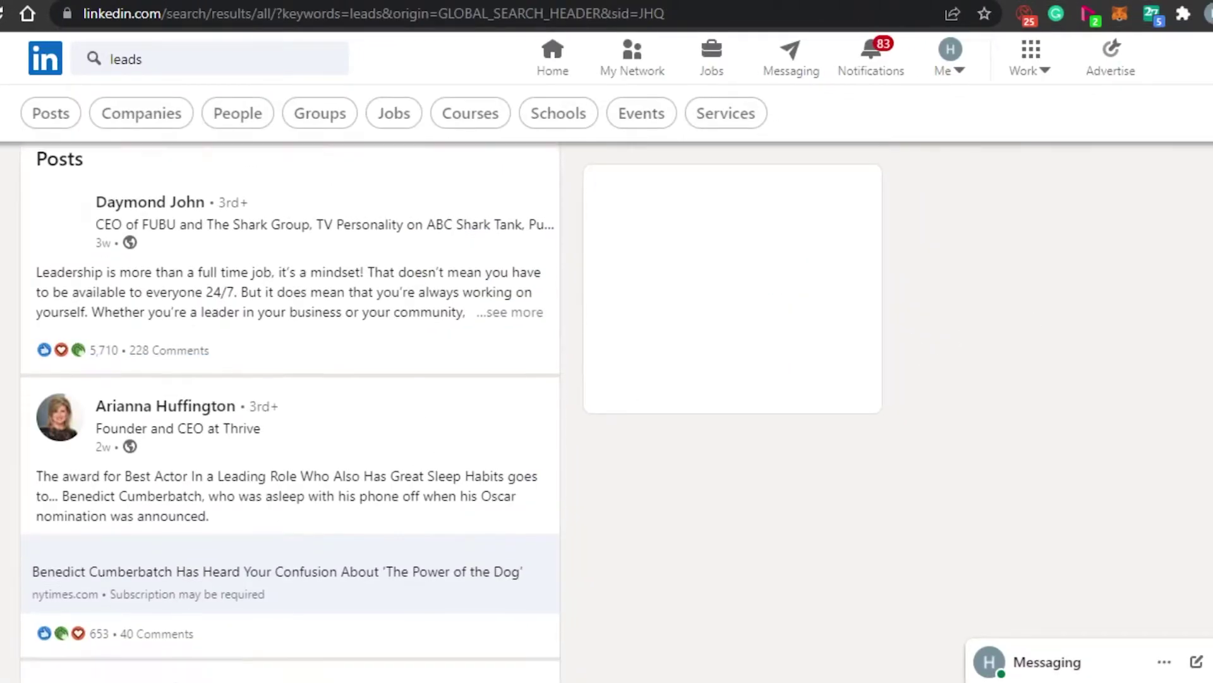
scroll(291, 411, "down", 10)
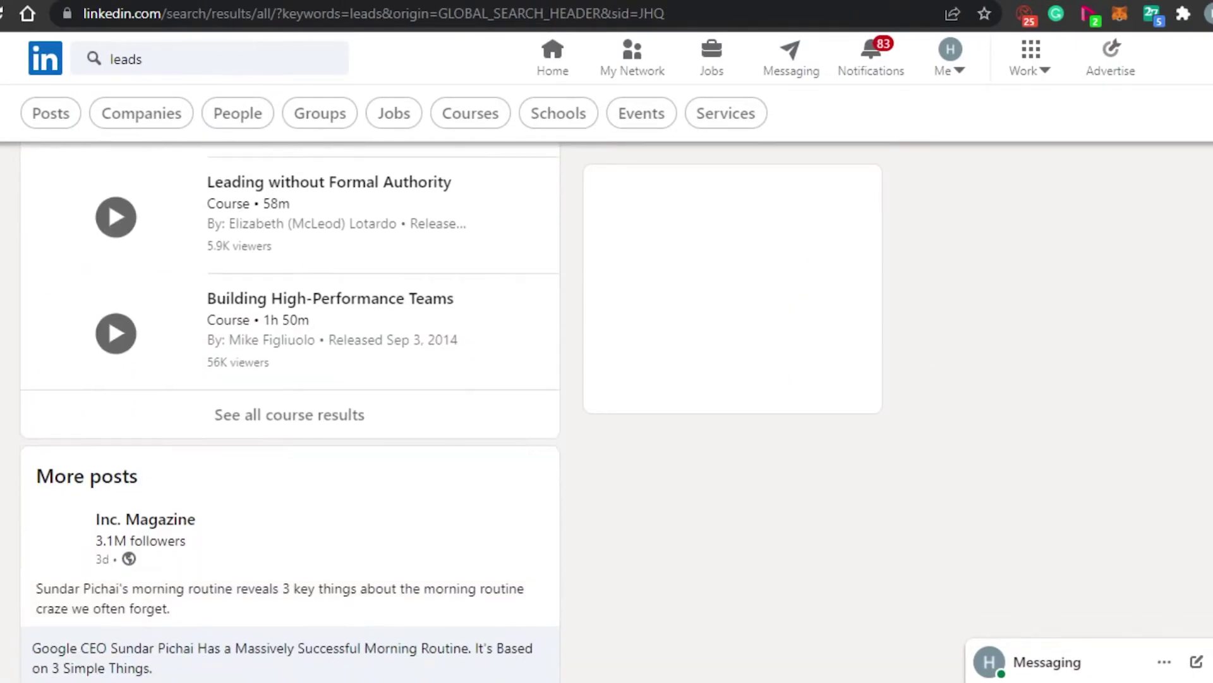
scroll(290, 411, "up", 15)
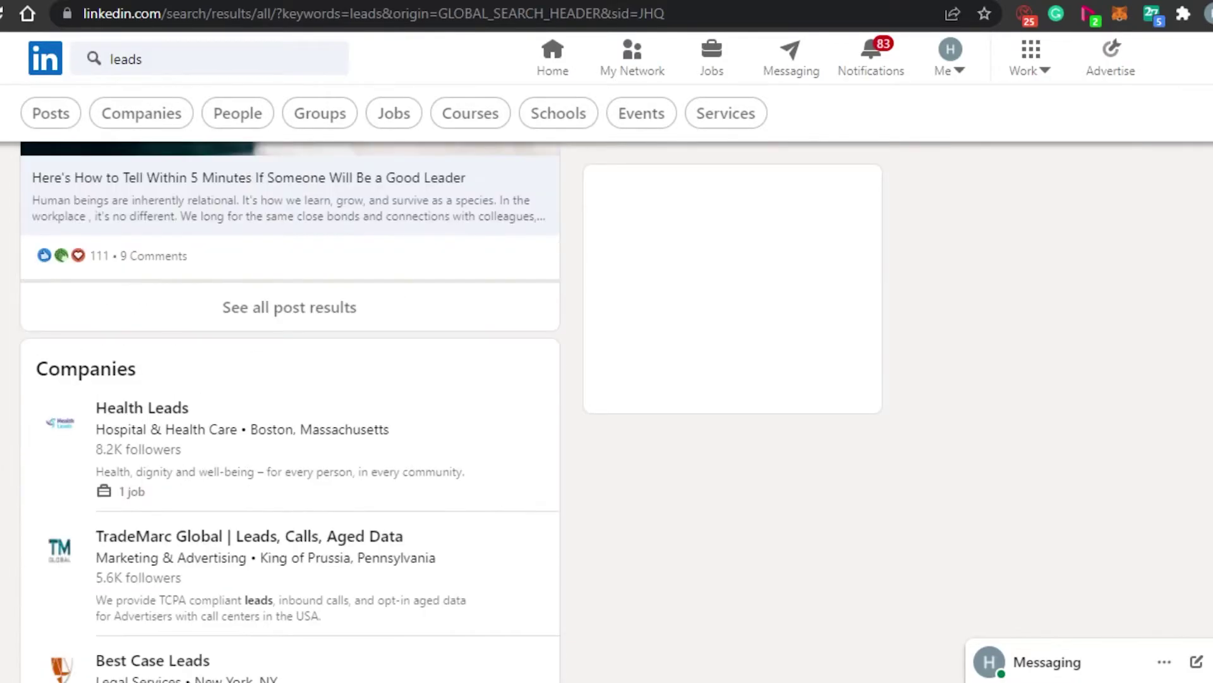
scroll(290, 411, "up", 10)
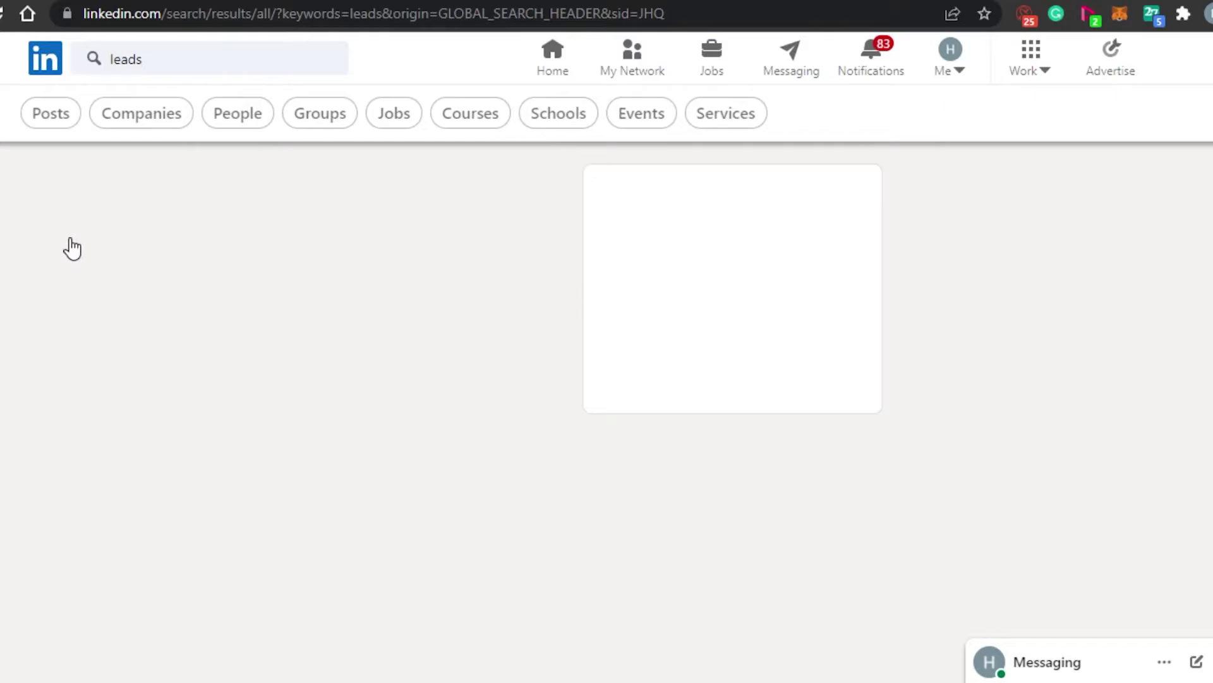
- Filter the 'leads' search to Companies and browse results like Health Leads and TradeMarc Global
left_click(152, 121)
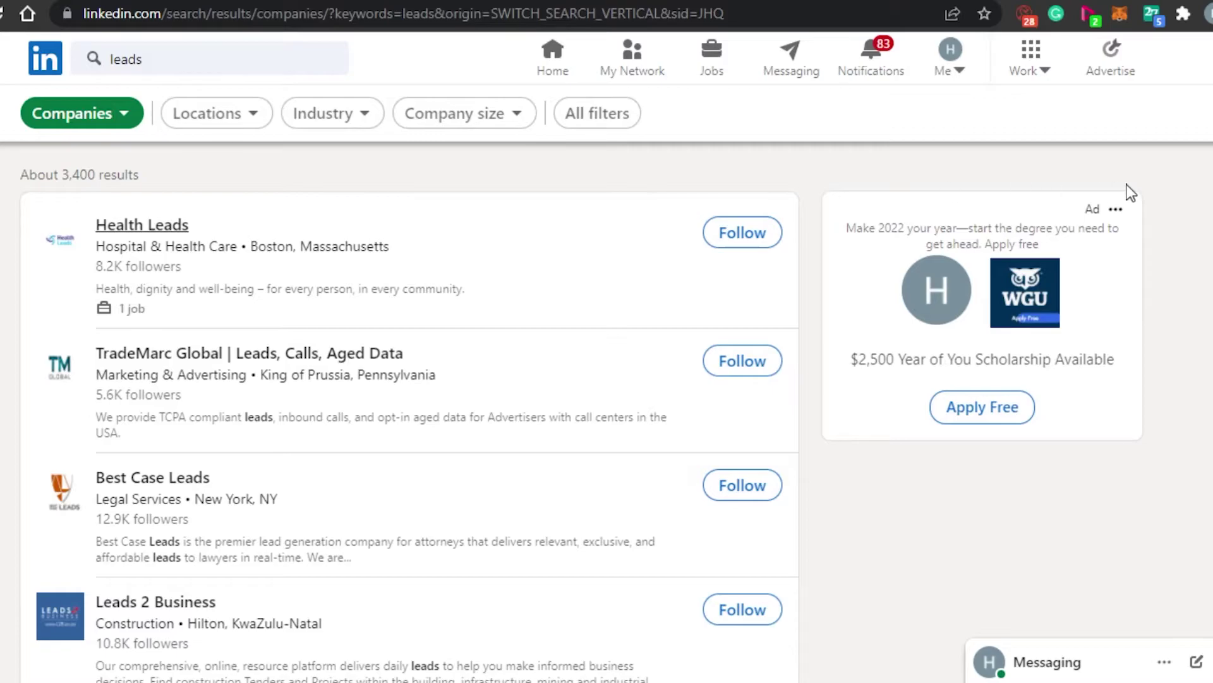
scroll(1195, 155, "down", 3)
scroll(417, 410, "down", 7)
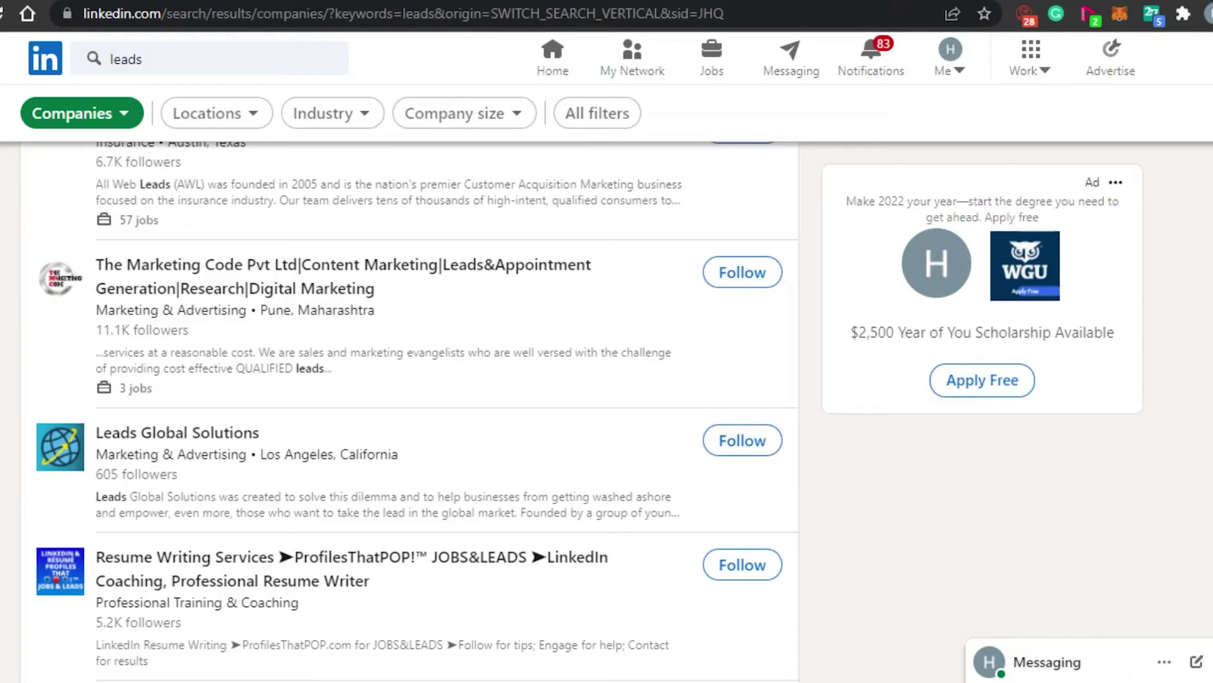
scroll(409, 411, "down", 8)
scroll(410, 411, "up", 12)
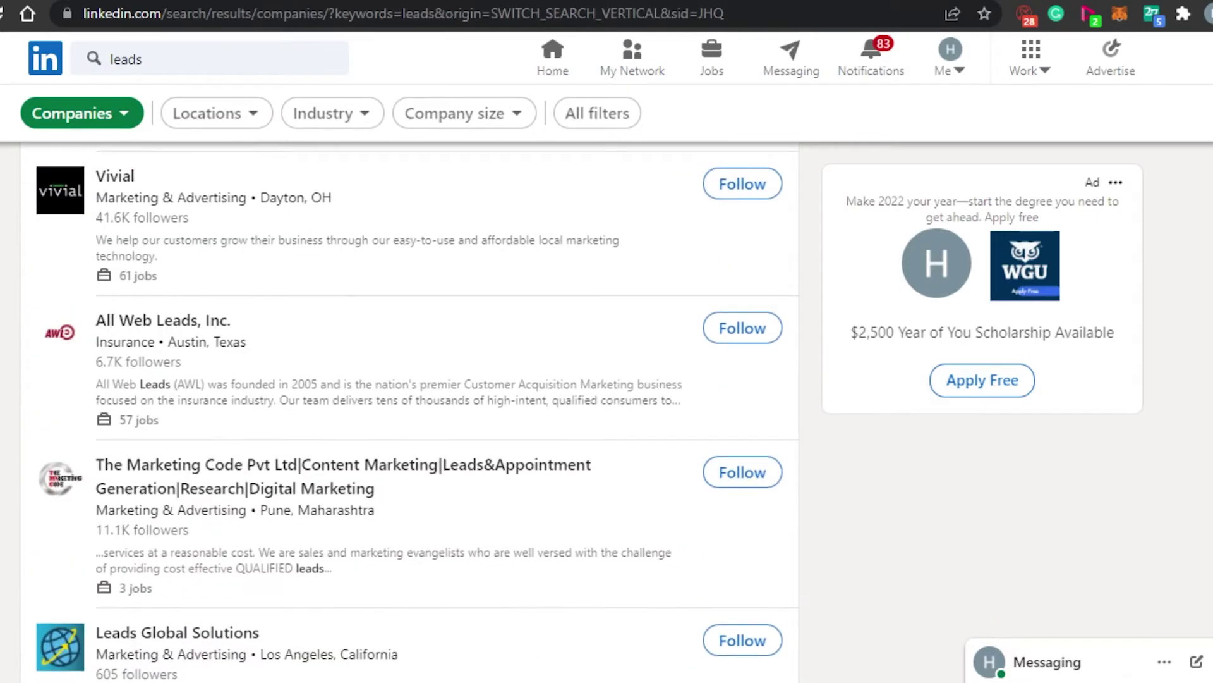
scroll(409, 410, "up", 3)
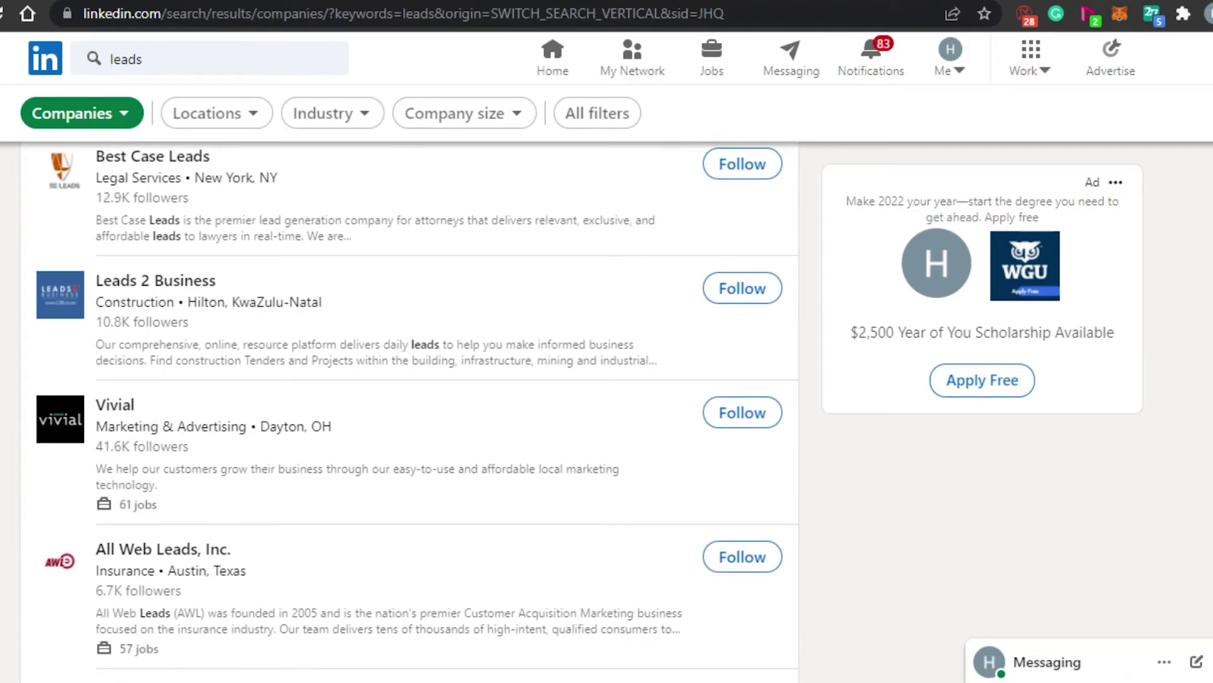
scroll(410, 411, "up", 4)
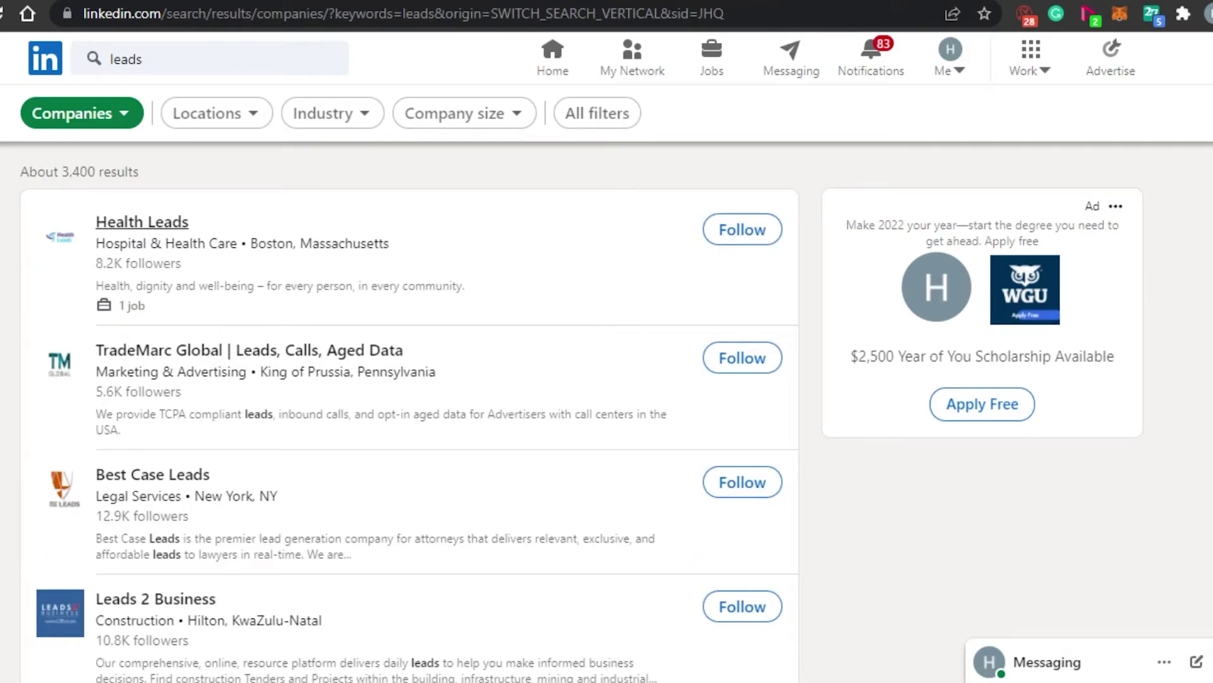
scroll(410, 411, "down", 11)
scroll(410, 411, "up", 3)
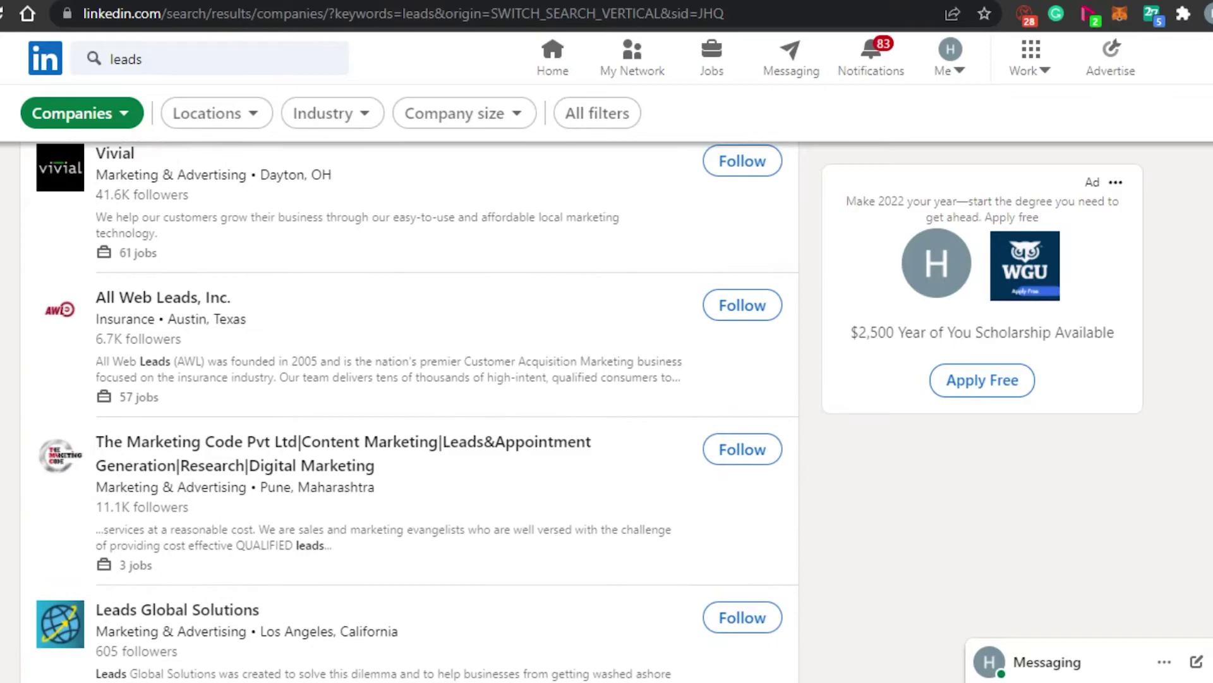
scroll(410, 410, "up", 6)
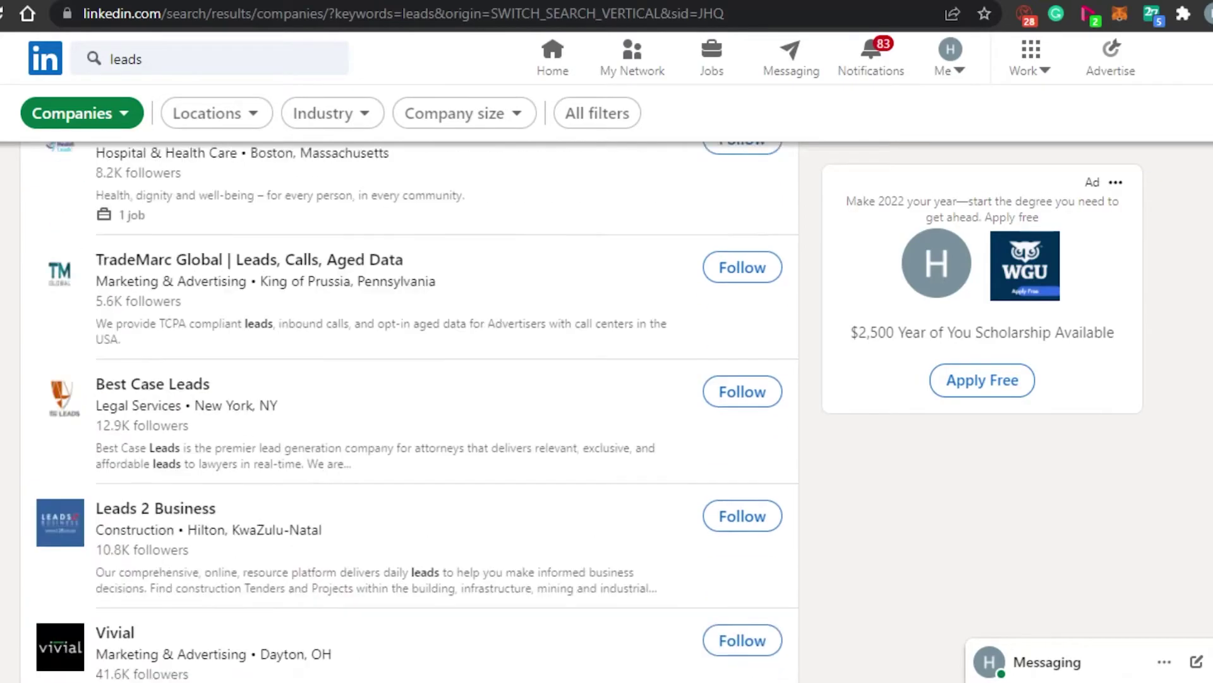